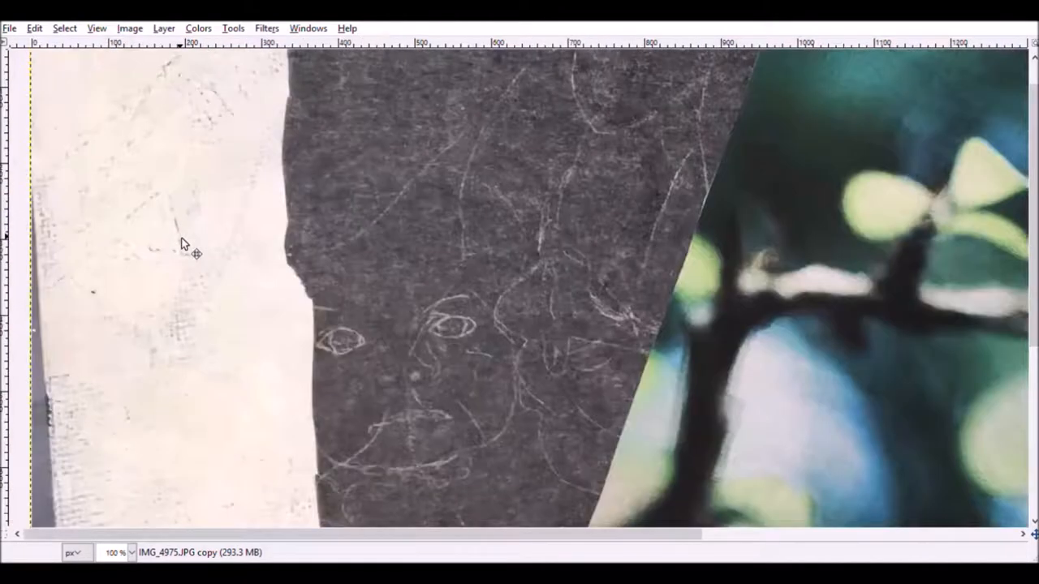
{"action": "scroll", "coordinate": [183, 242], "scroll_direction": "down", "scroll_amount": 1}
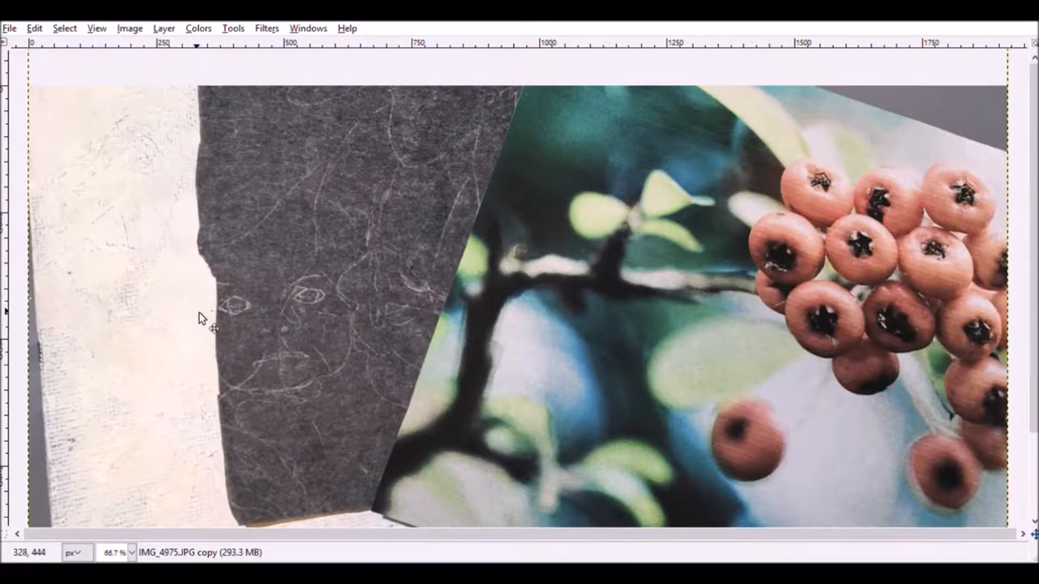